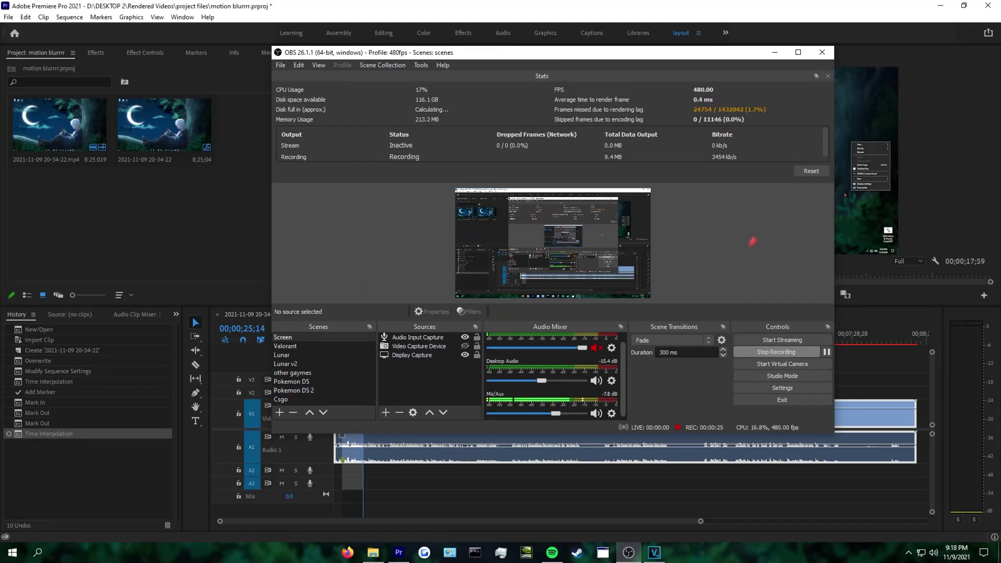
- Switch to OBS and examine the recording output settings, including CQ level, encoder preset and profile options
click(903, 230)
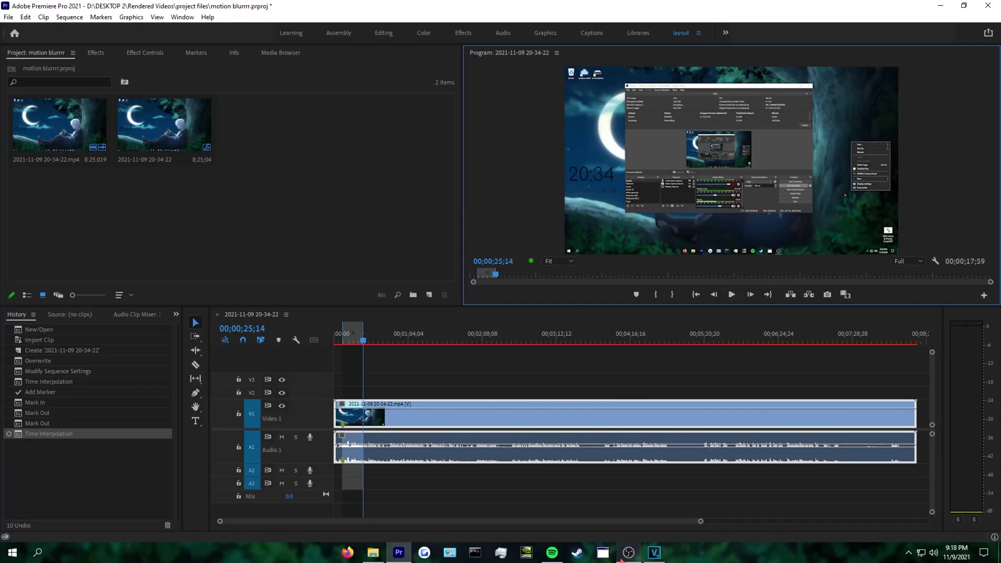
key(alt+Tab)
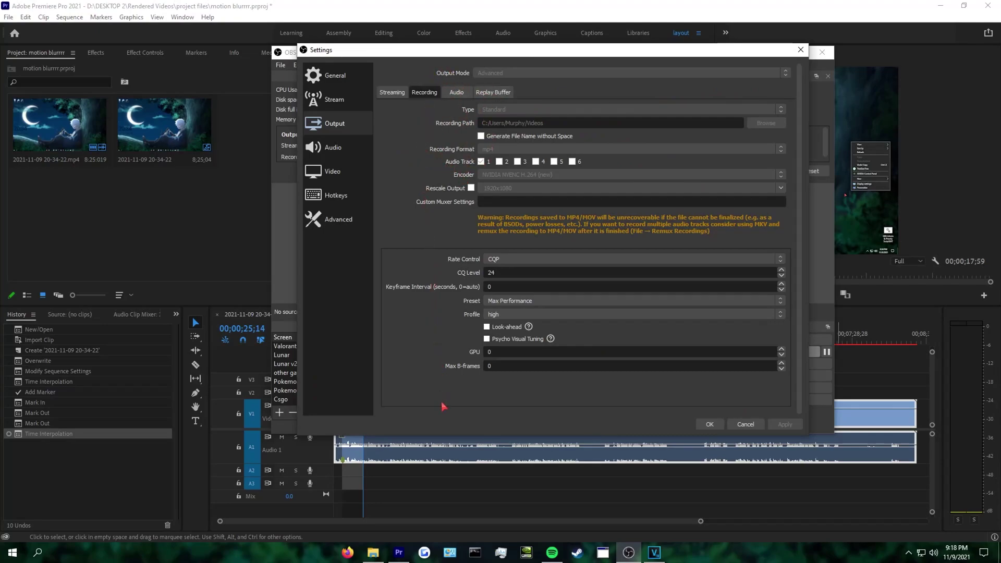
double_click(510, 271)
click(518, 304)
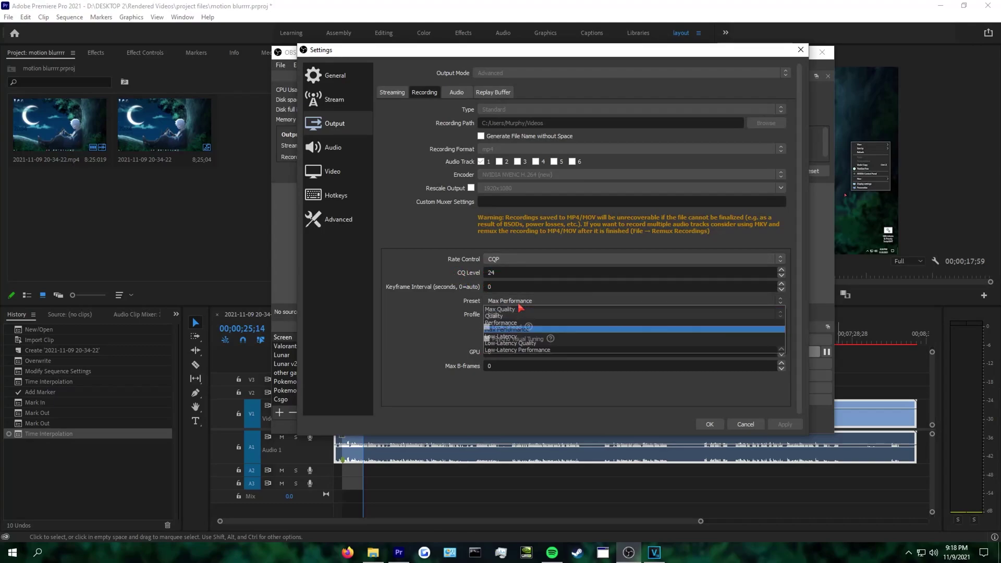
click(518, 303)
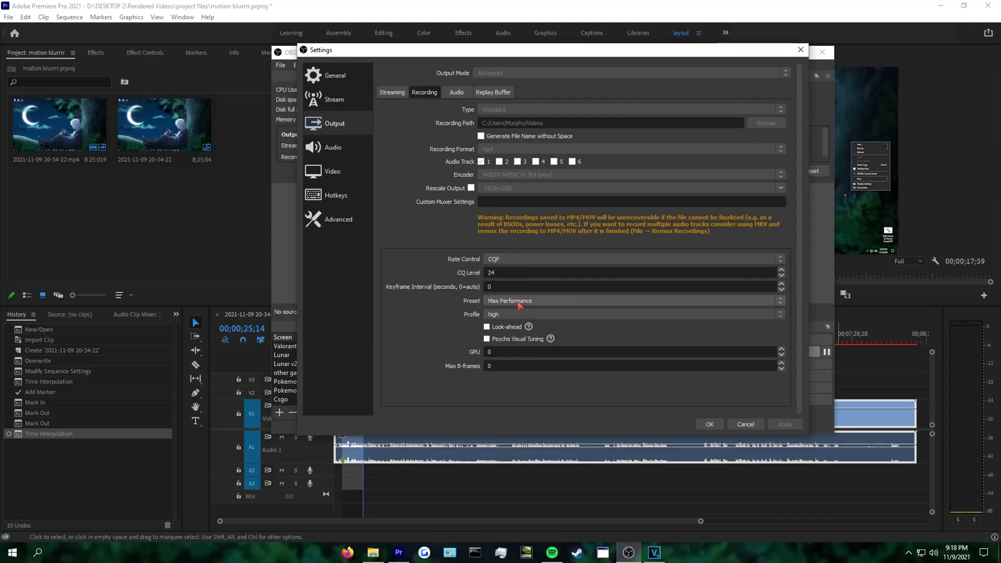
click(501, 313)
click(450, 315)
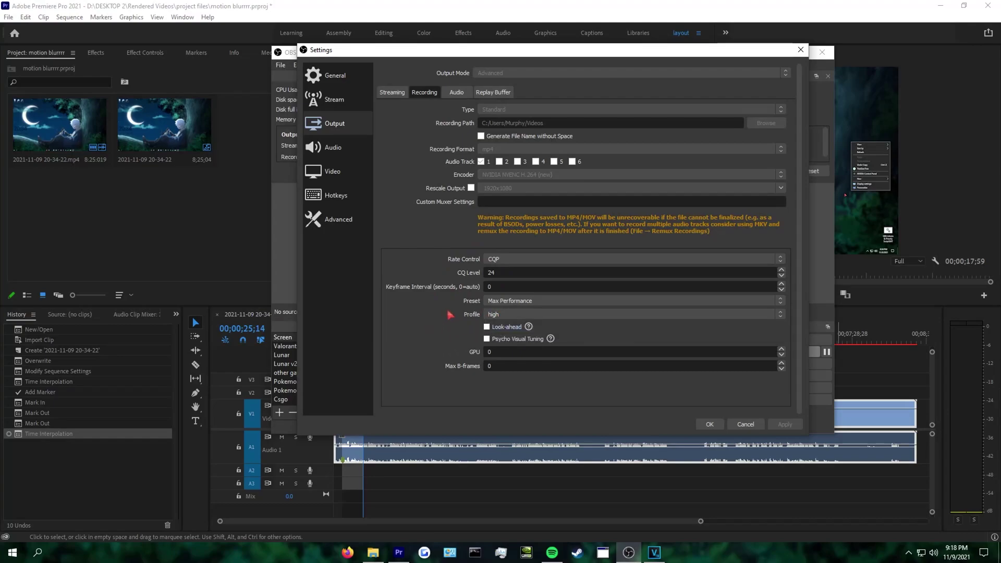
click(510, 302)
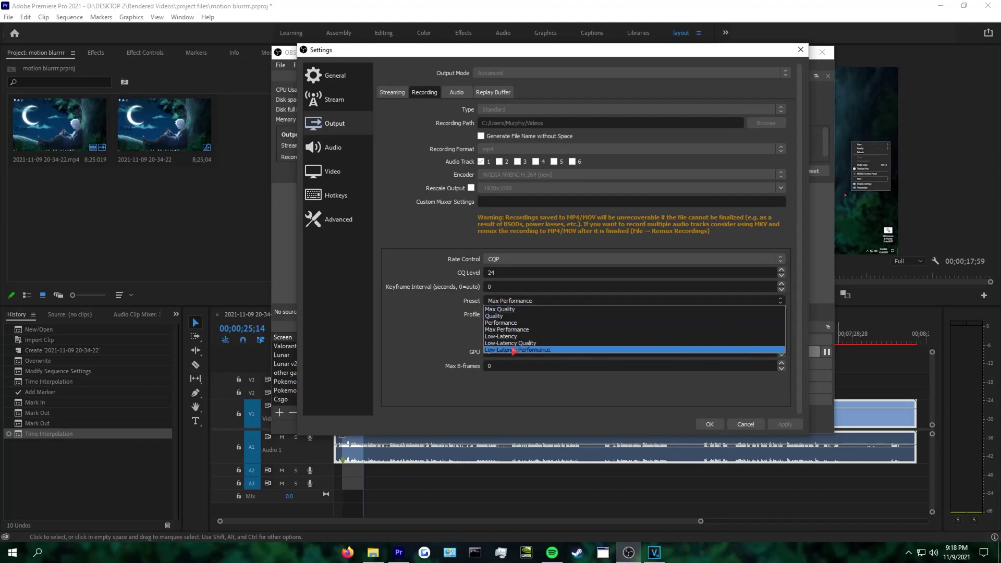
click(432, 333)
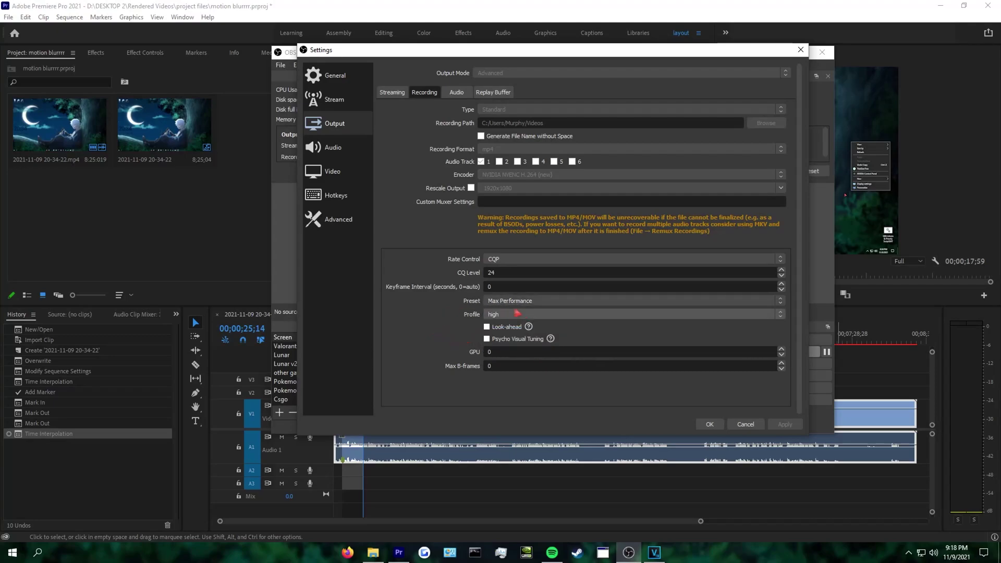
click(503, 314)
click(404, 331)
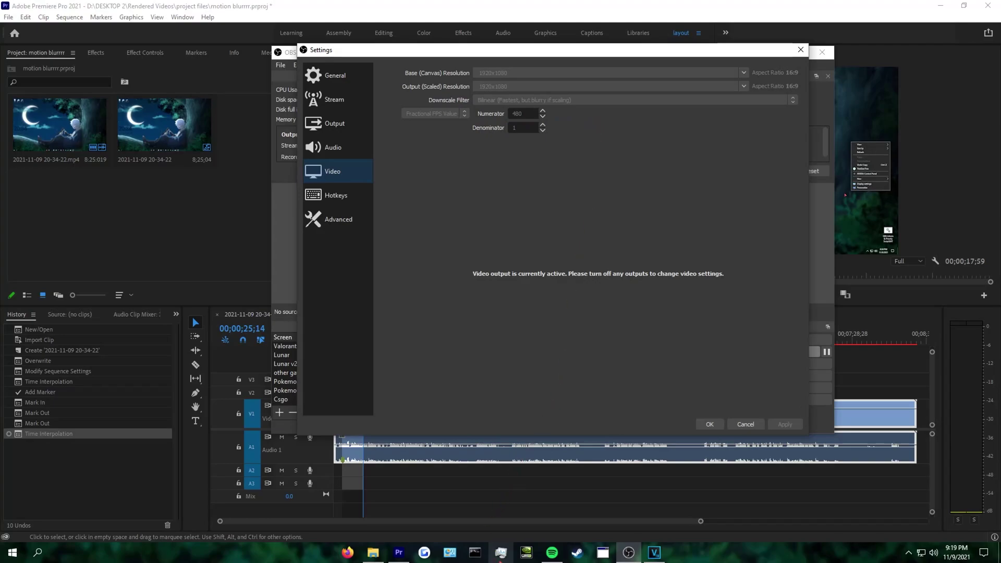
- Check the GPU's performance graphs in Task Manager, including video encode, and close it
click(501, 552)
click(172, 152)
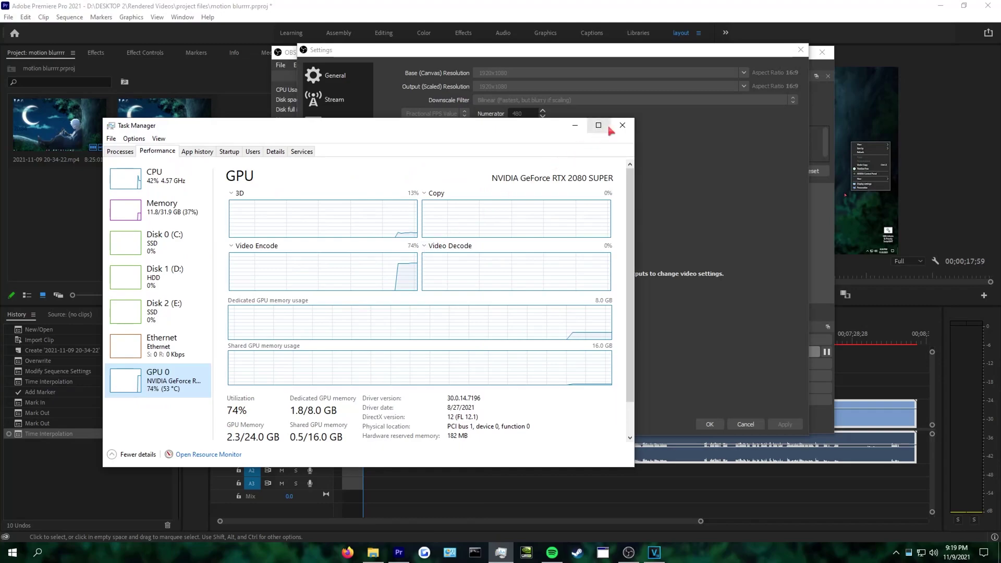
click(623, 125)
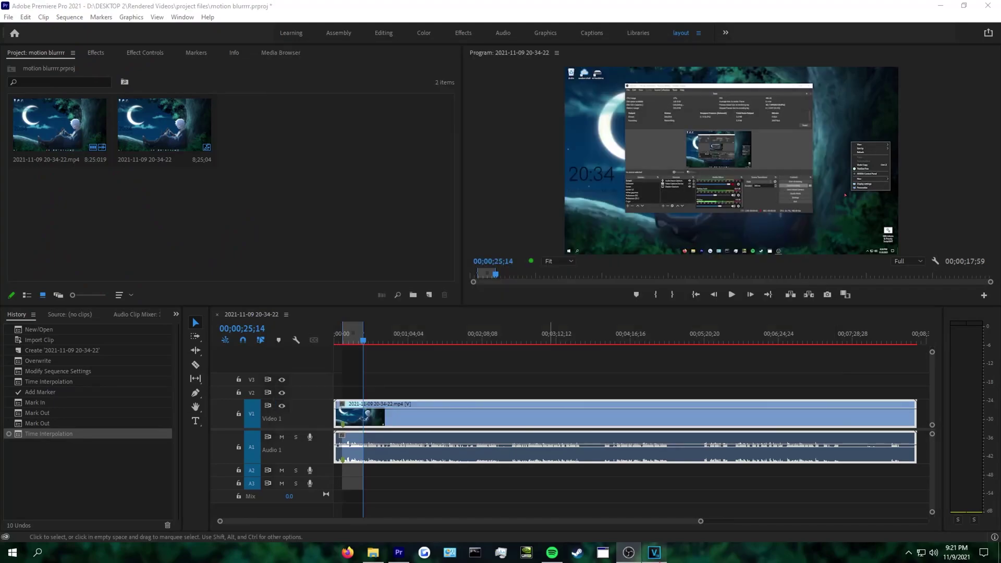
- Switch to VEGAS Pro, review the resample mode options in the project properties, and close them without changes
mouse_move(657, 558)
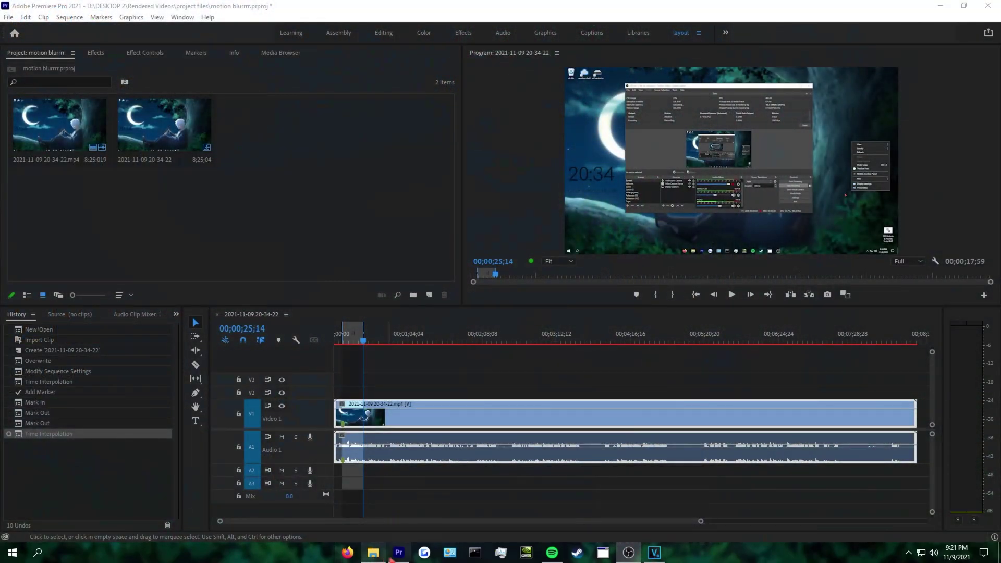
mouse_move(398, 557)
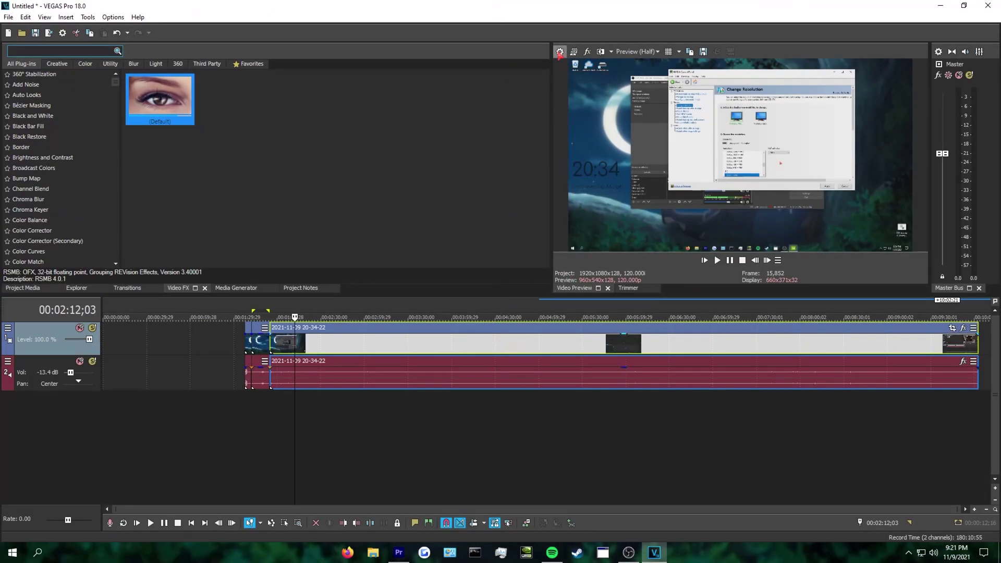
click(554, 51)
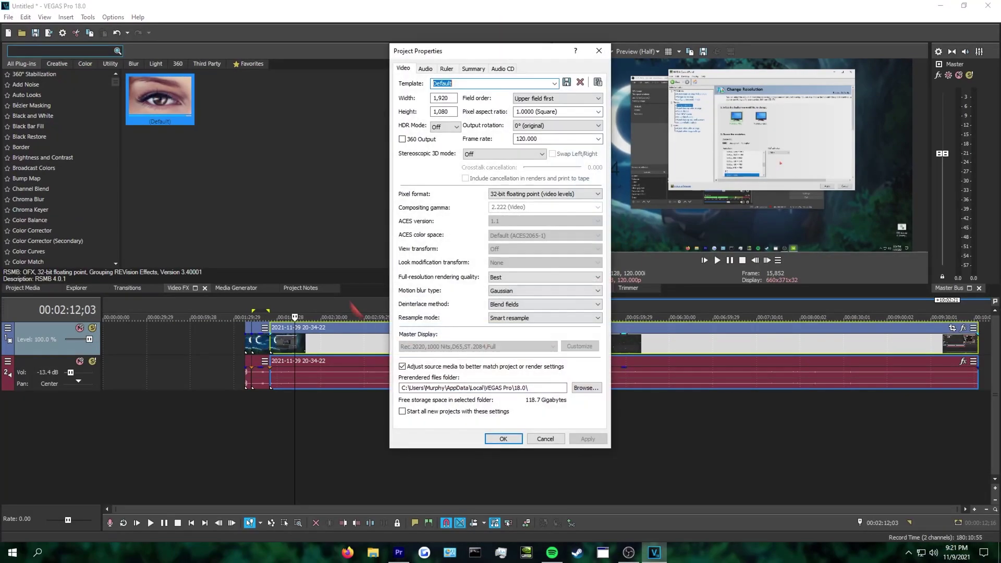
click(552, 318)
click(545, 326)
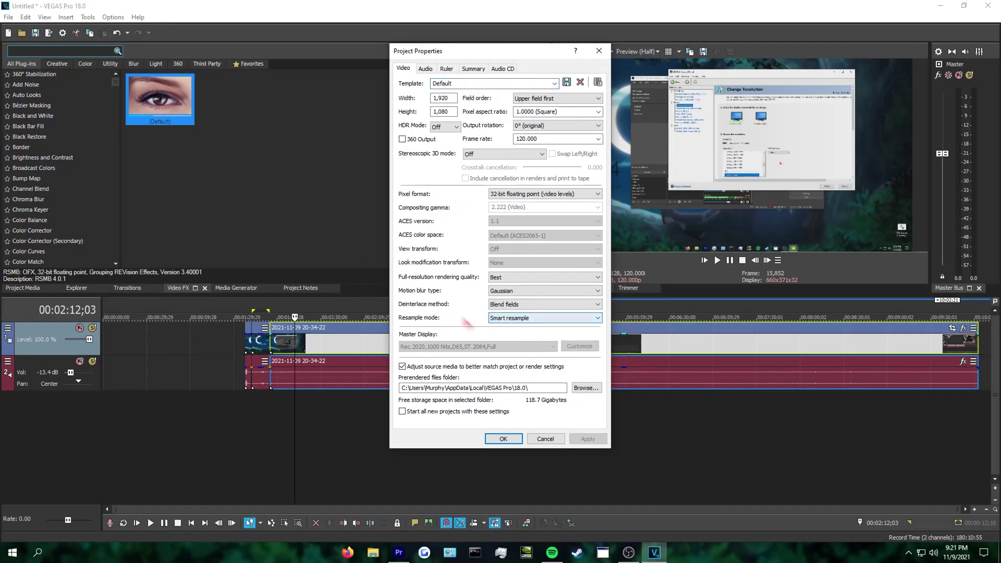
click(542, 441)
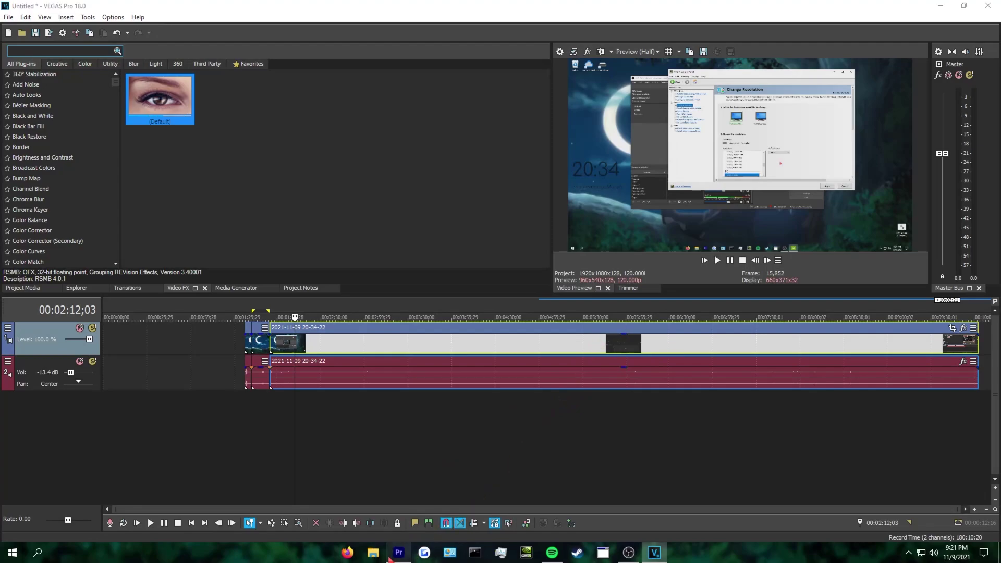
- Switch to Premiere Pro and bring up the timeline clip's options to find Time Interpolation
click(399, 552)
right_click(478, 434)
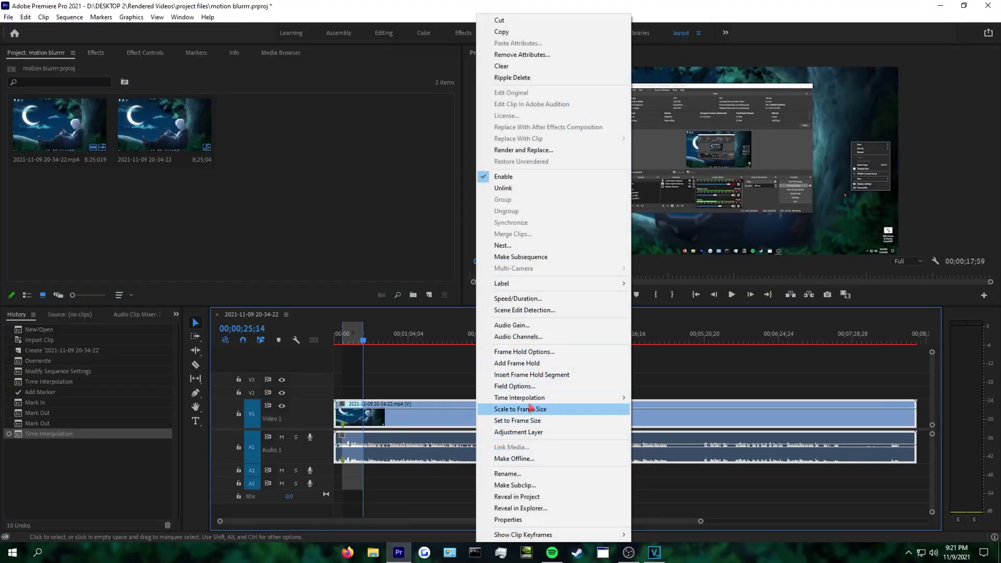
mouse_move(529, 403)
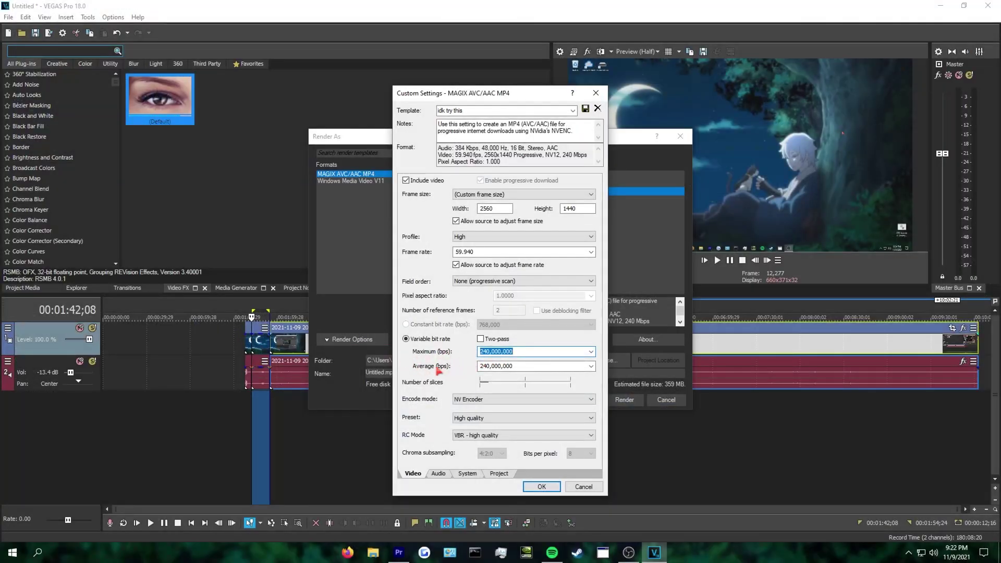
- Review the "idk try this" MAGIX AVC/AAC MP4 render template's custom settings in VEGAS Pro and leave without rendering
click(556, 251)
click(473, 322)
click(467, 473)
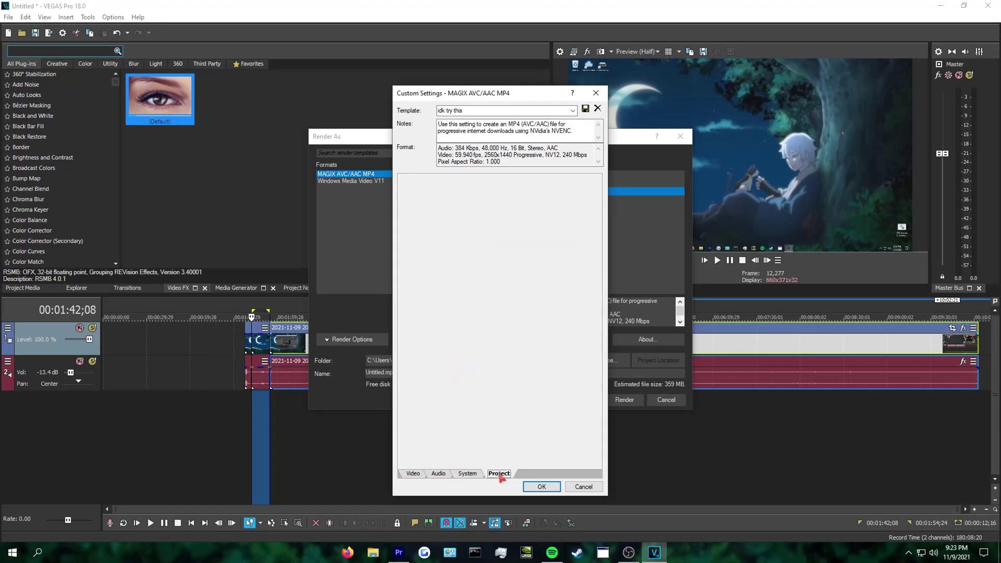
click(413, 473)
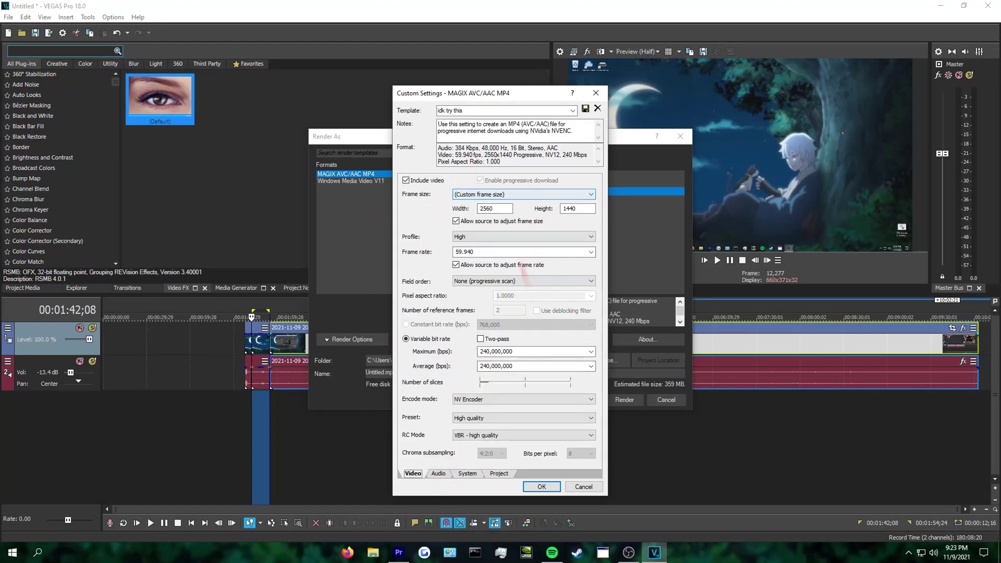
click(584, 486)
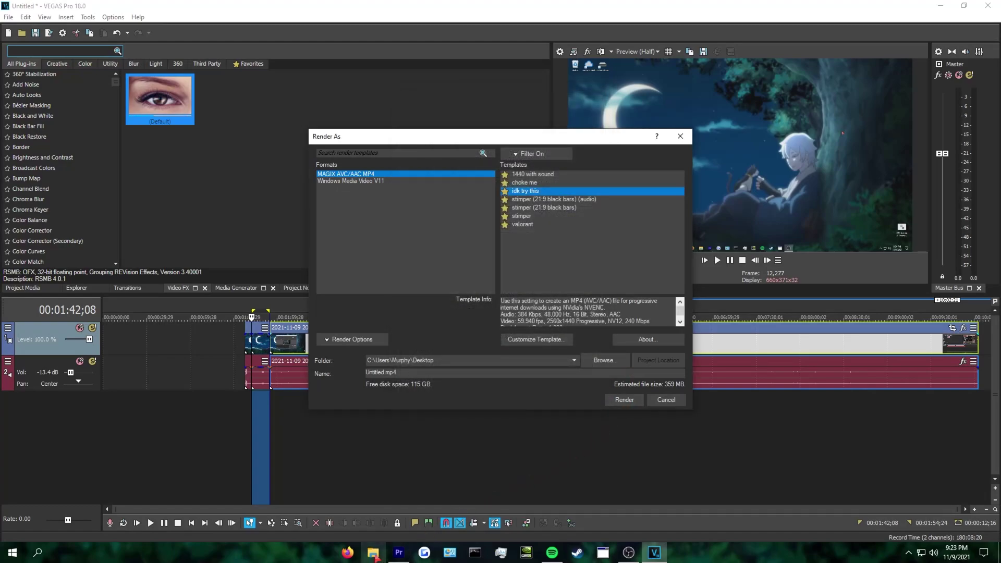
key(Escape)
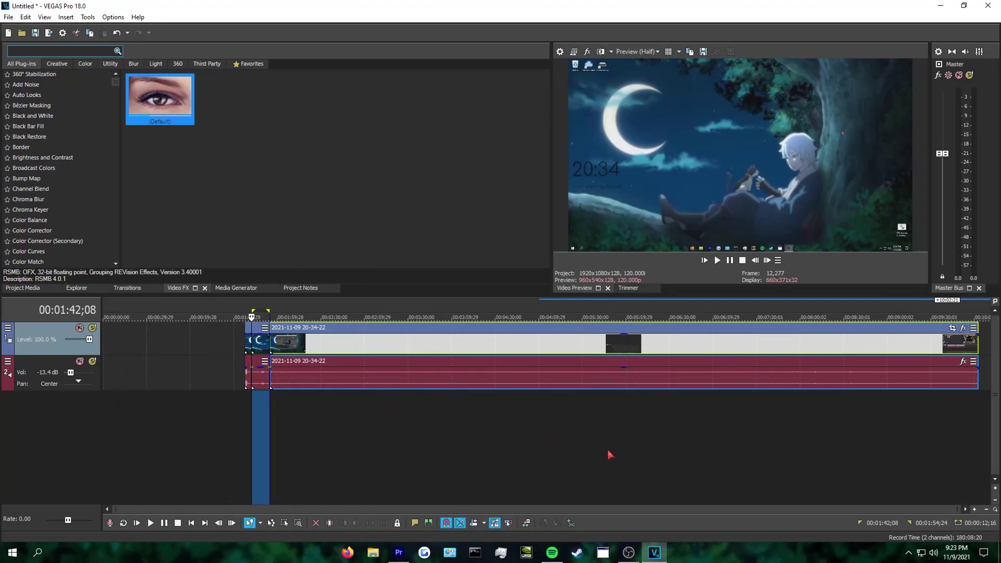
- Switch to Premiere Pro, review the timebase options in the sequence settings, and leave them without changes
key(alt+Tab)
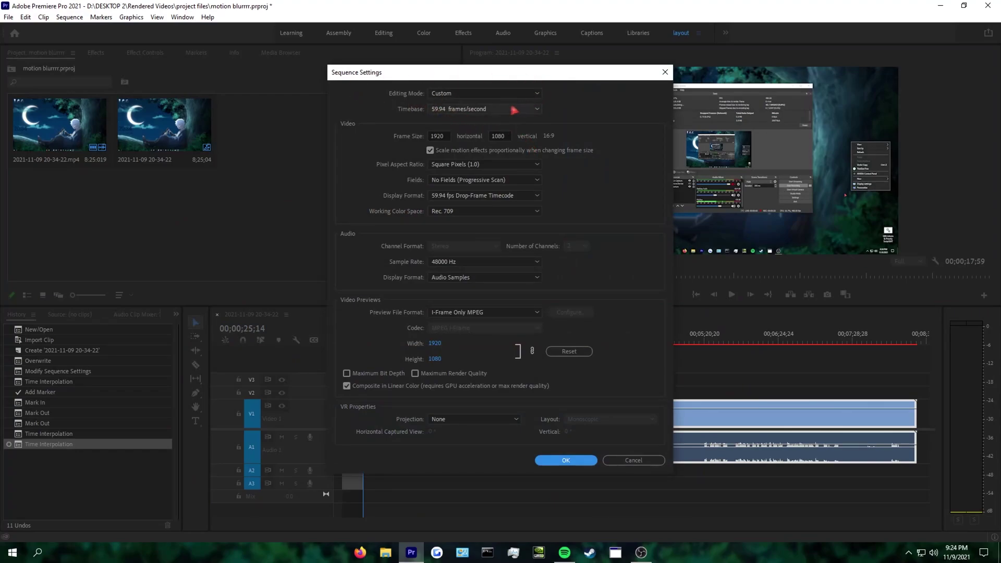
click(480, 110)
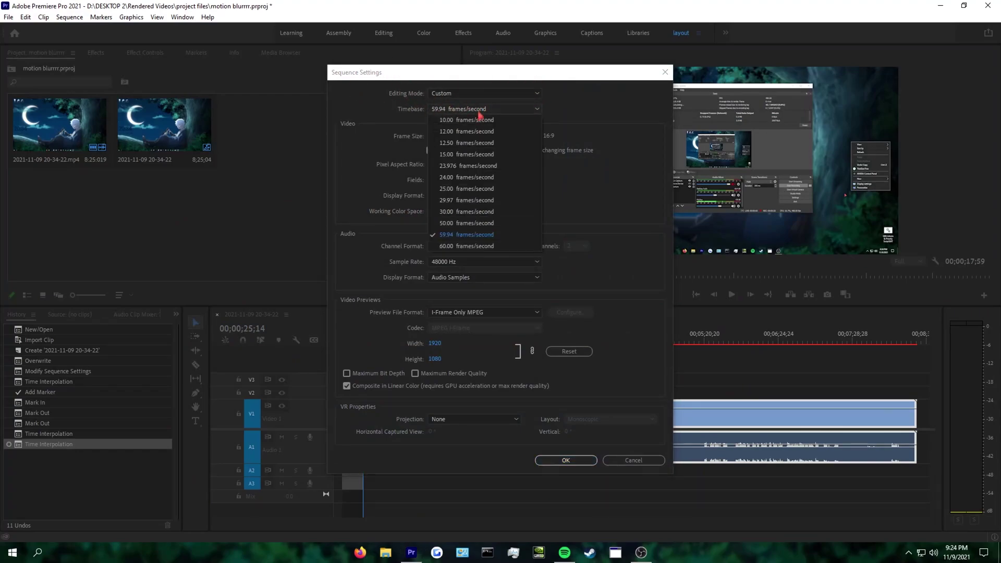
click(583, 163)
click(513, 109)
key(Escape)
key(Escape)
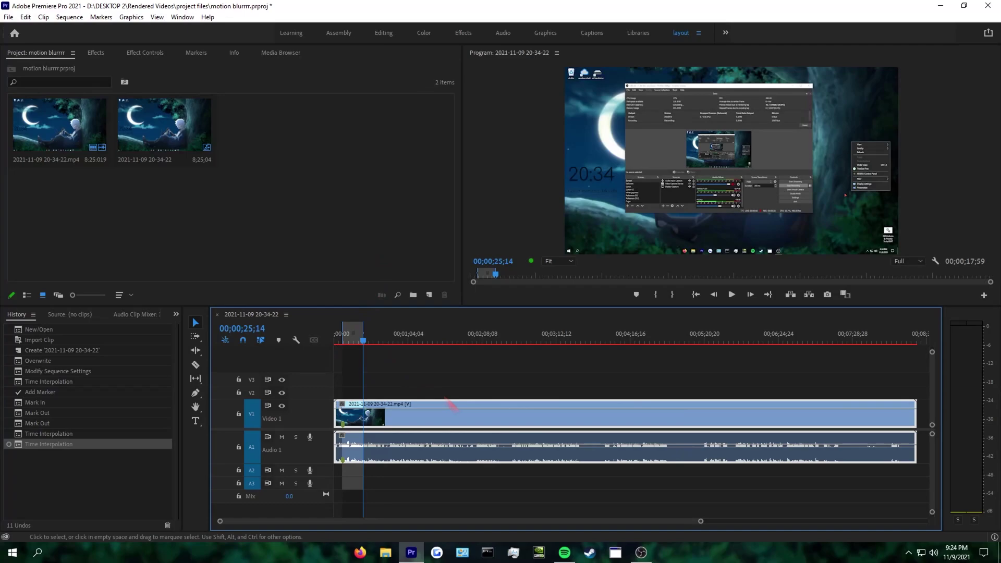
- View the time interpolation modes available for the timeline clip without choosing one
right_click(448, 412)
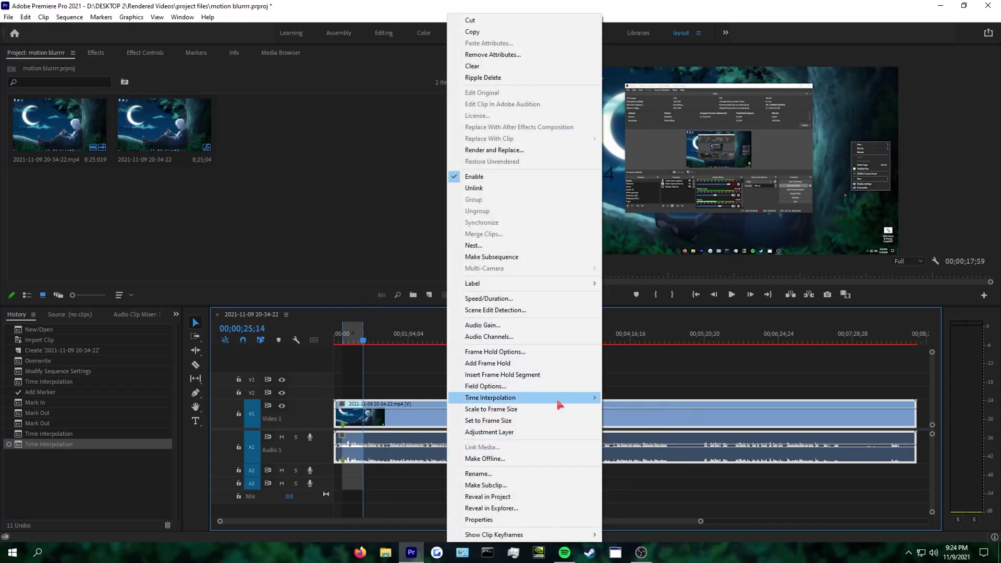
click(765, 418)
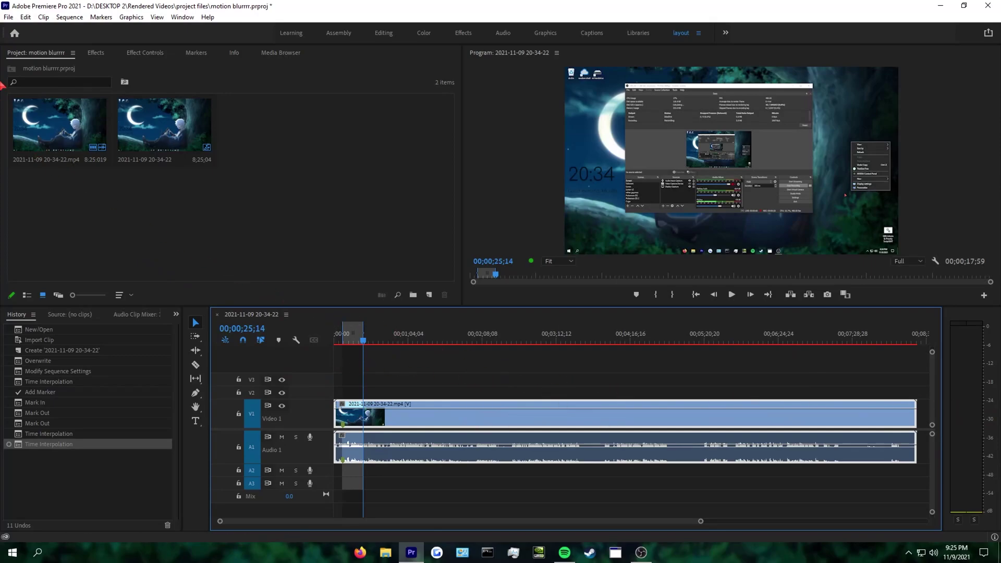
- Open the media export settings for the sequence and choose the "vegas test v2" preset
click(8, 17)
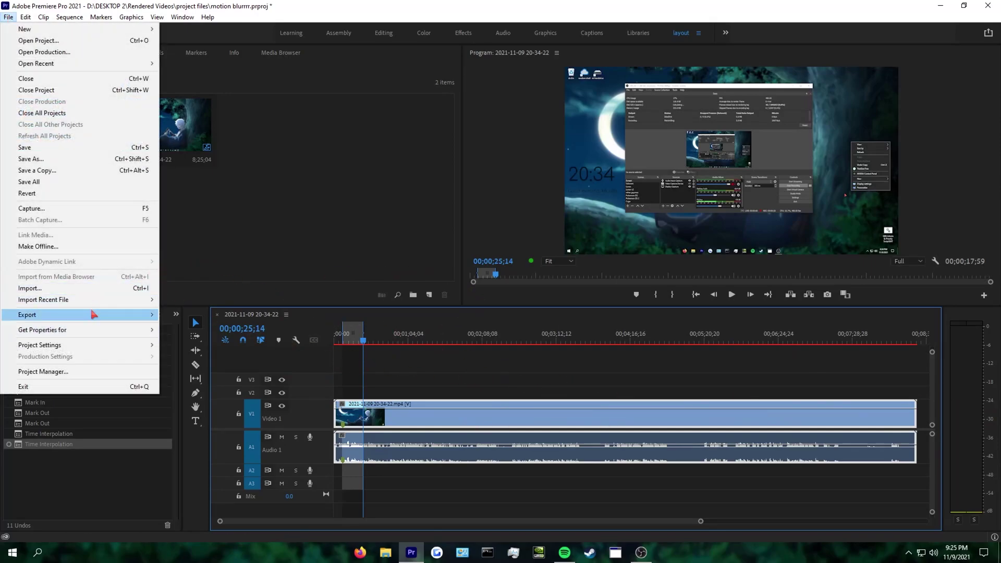
mouse_move(128, 315)
click(222, 316)
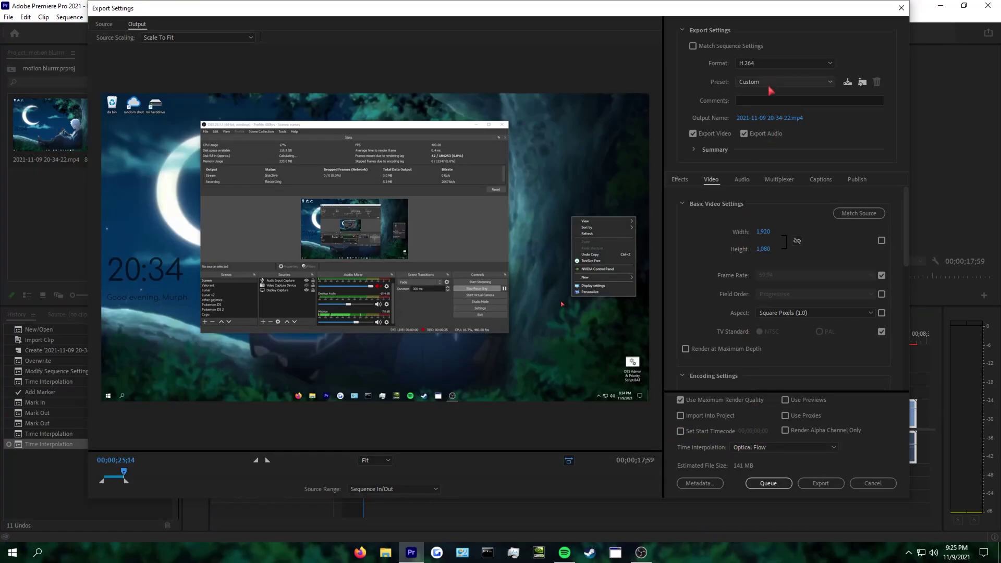
click(772, 84)
click(769, 130)
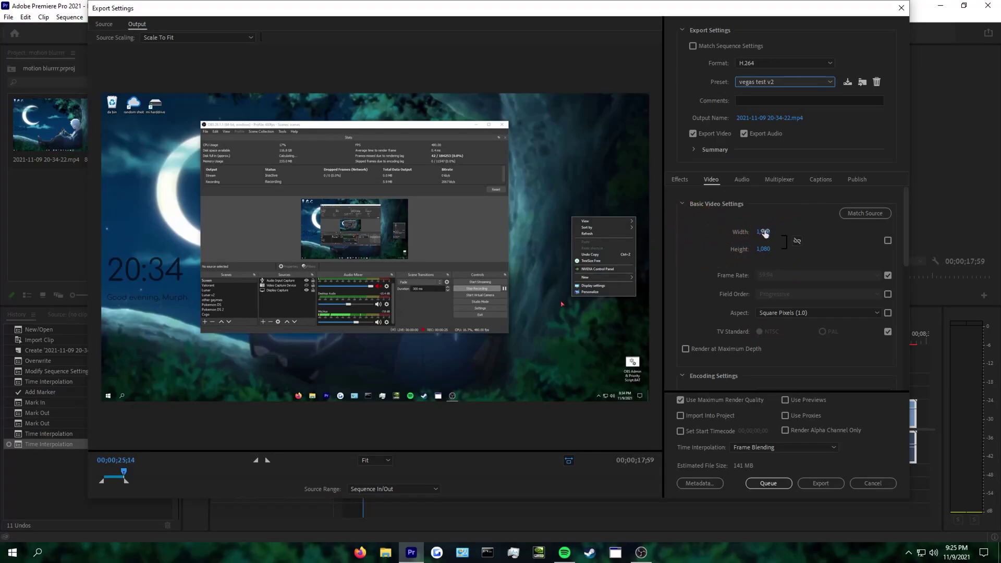
- Set the export's encoding performance to Software Encoding and review the remaining encoding and bitrate settings
scroll(903, 313, down, 3)
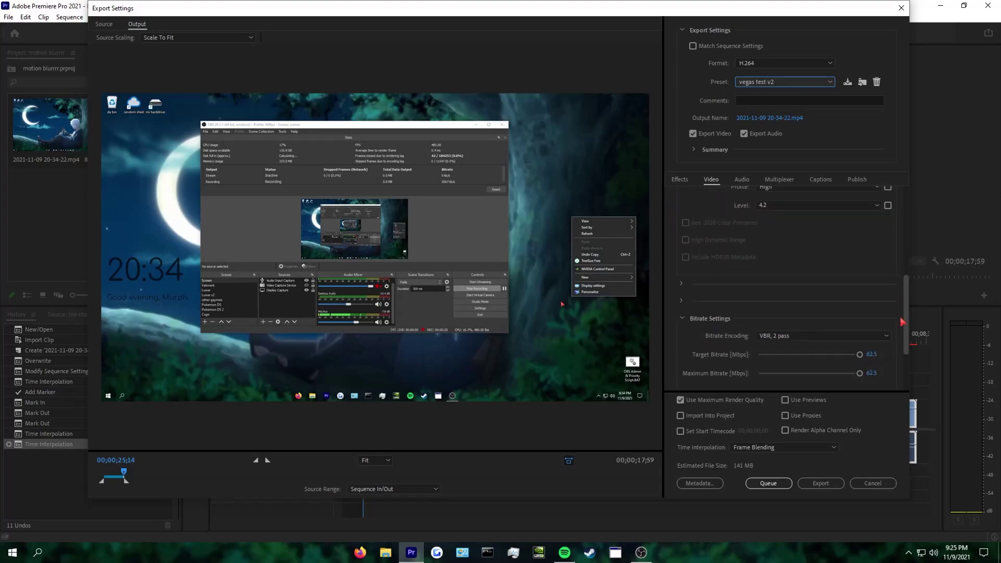
click(809, 272)
click(806, 284)
click(598, 270)
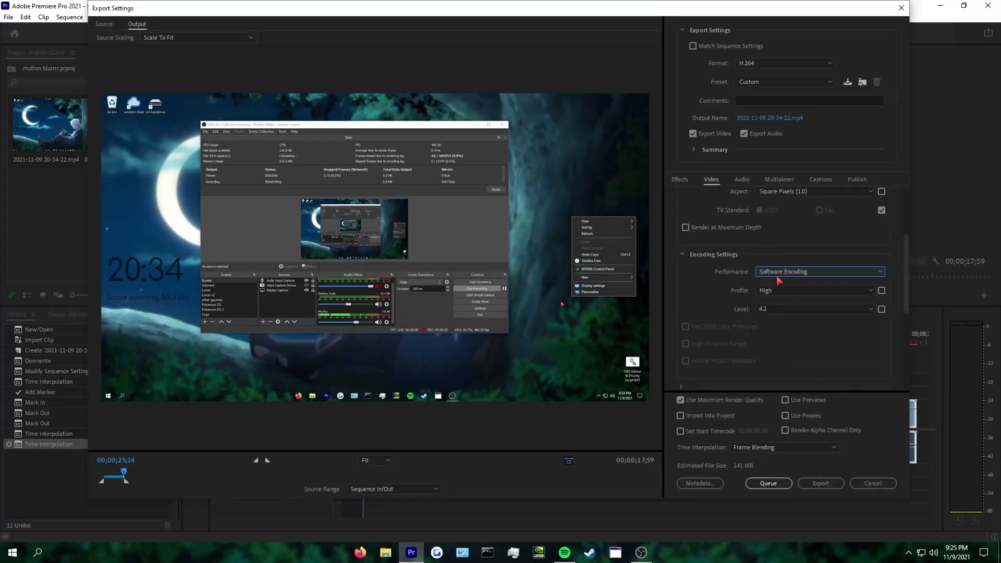
scroll(785, 324, down, 5)
click(764, 316)
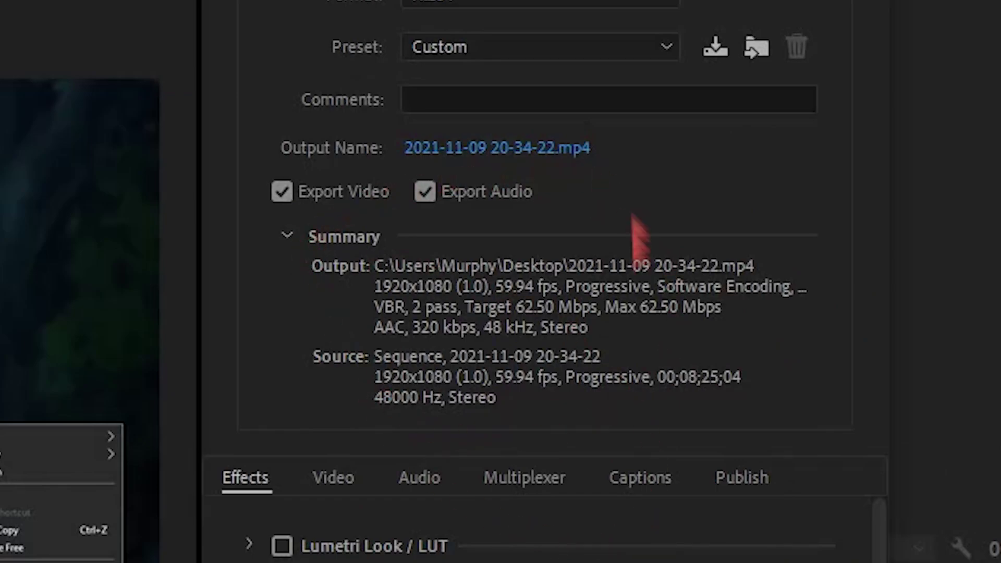
- Collapse the export summary, check the export's time interpolation options, and return to the video settings
click(287, 236)
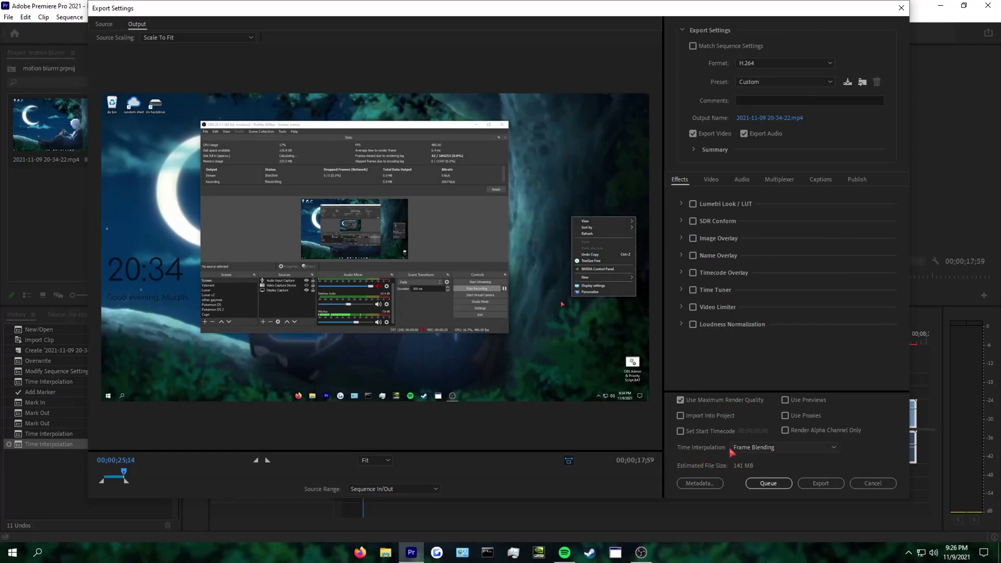
click(759, 449)
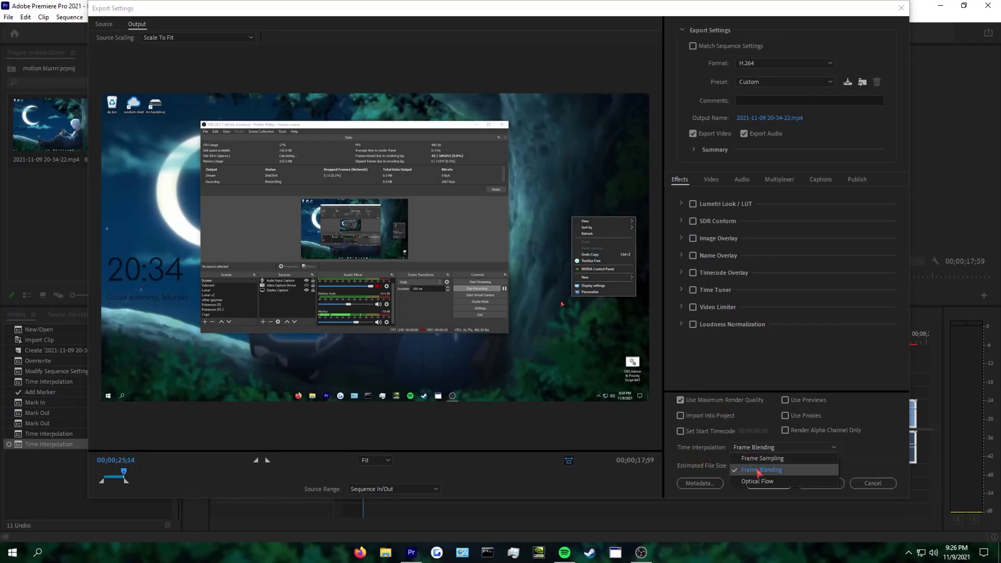
click(714, 455)
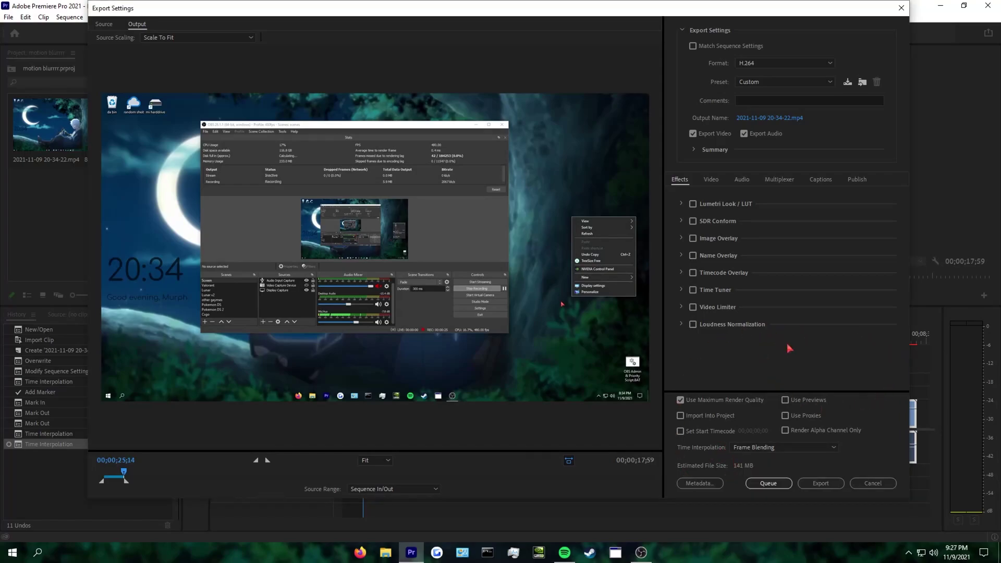
click(725, 180)
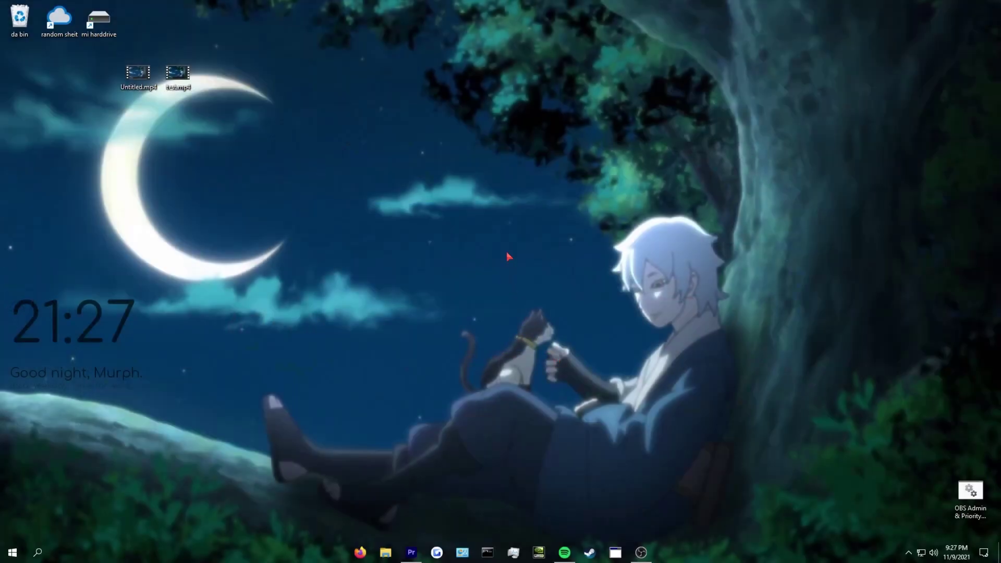
drag(357, 176, 664, 362)
drag(451, 194, 715, 408)
drag(488, 263, 642, 445)
drag(416, 202, 784, 544)
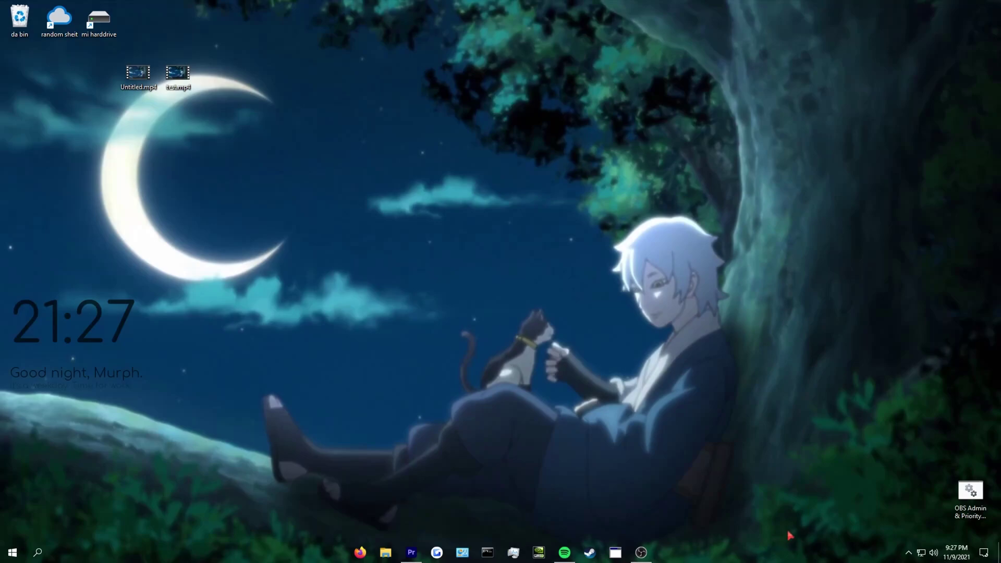